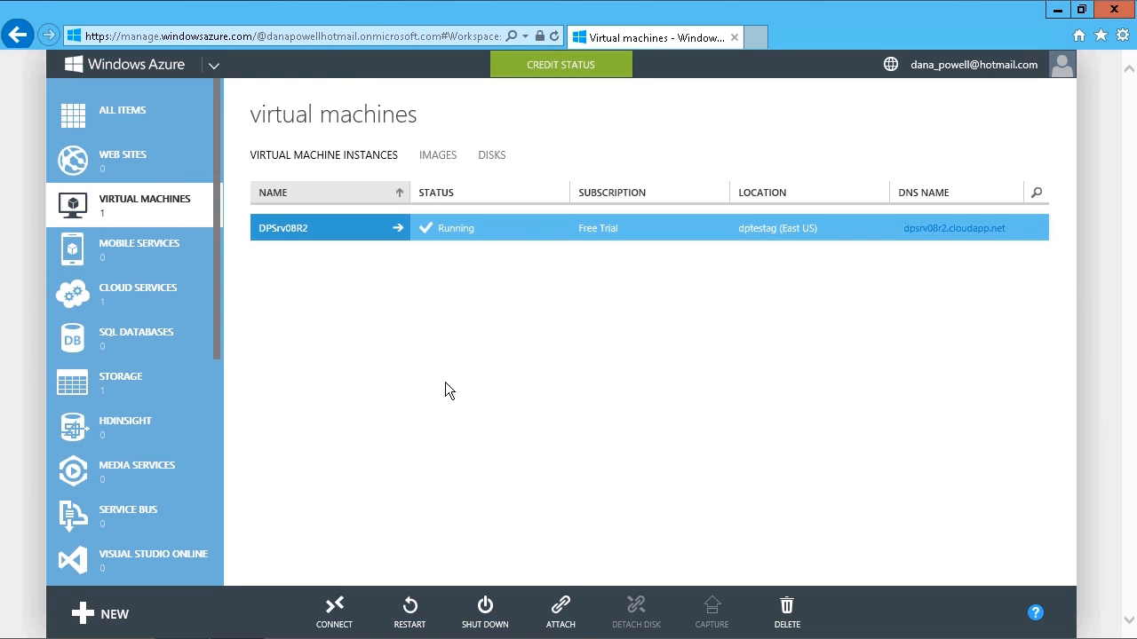
- Examine the existing virtual machine disks, the form for creating a disk from a VHD, and the storage account list
click(494, 156)
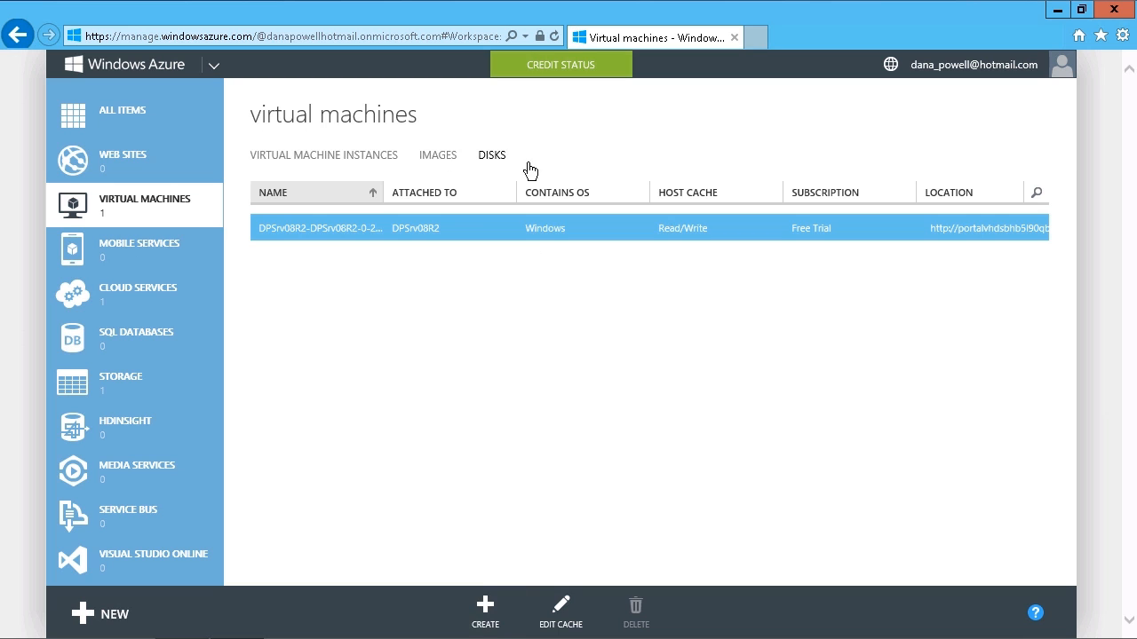
click(485, 613)
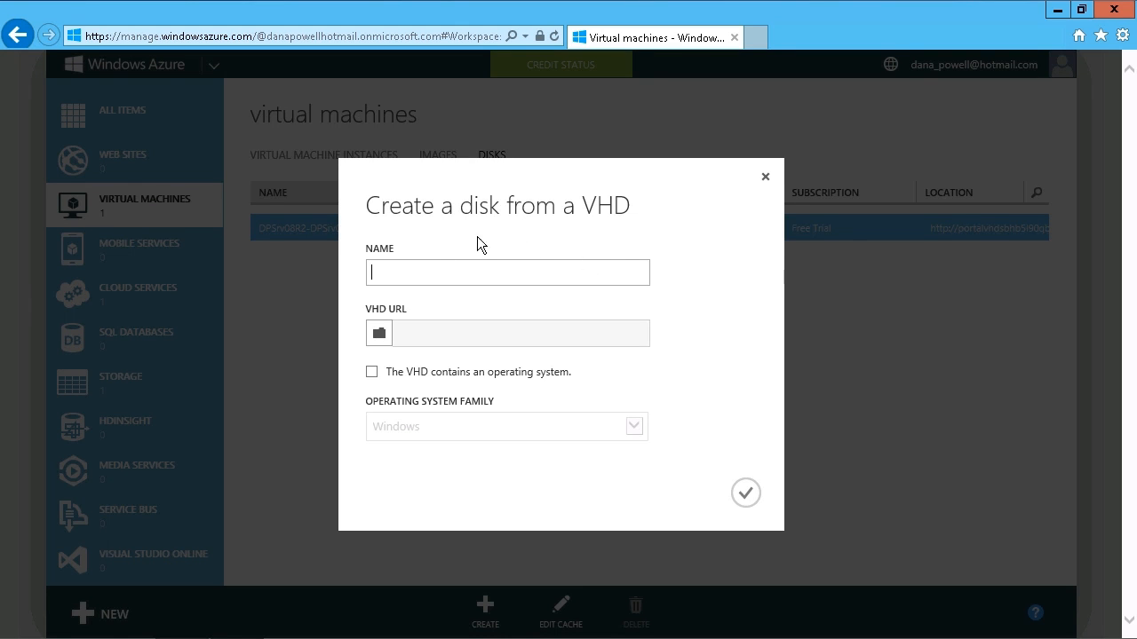
click(775, 186)
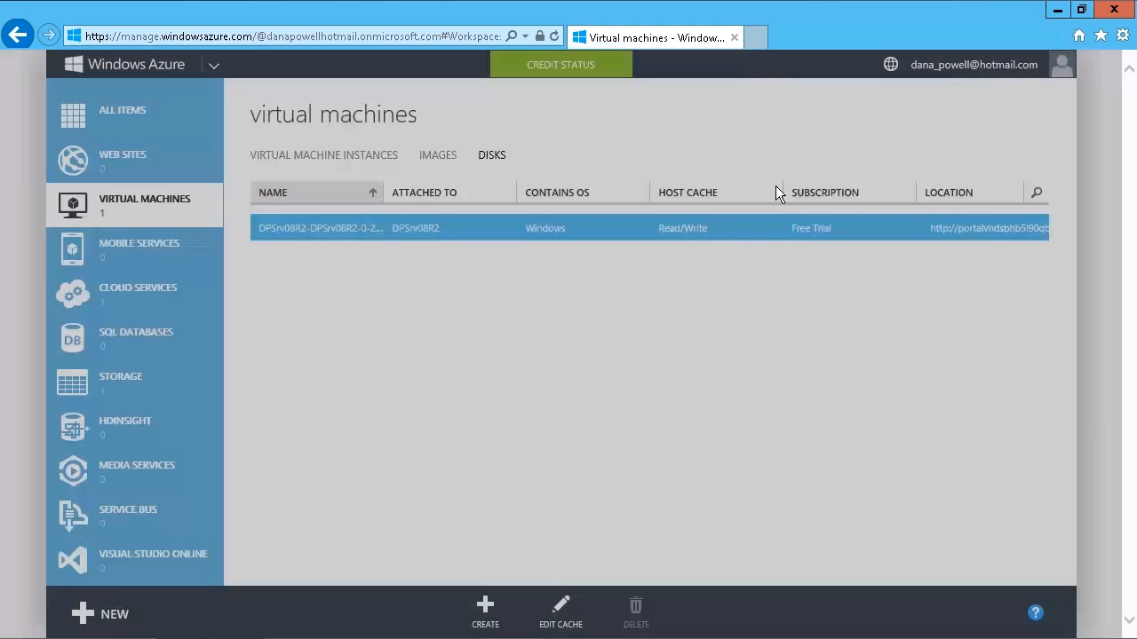
click(138, 399)
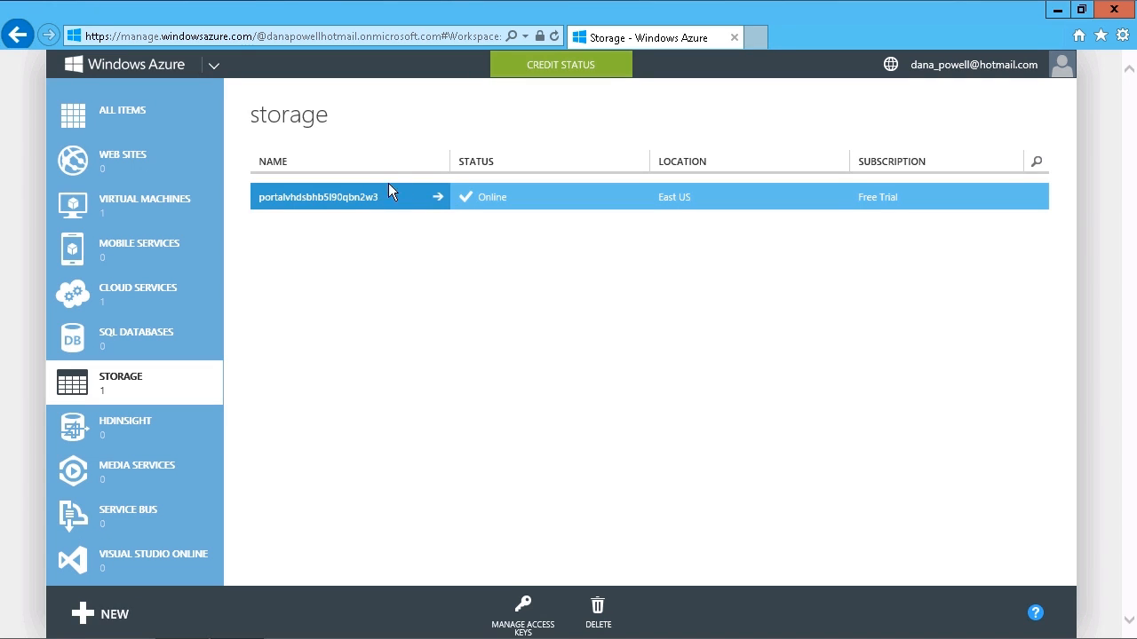
- Attach an empty 10 GB disk to the virtual machine DPSrv08R2 with the host cache preference set to None
click(156, 216)
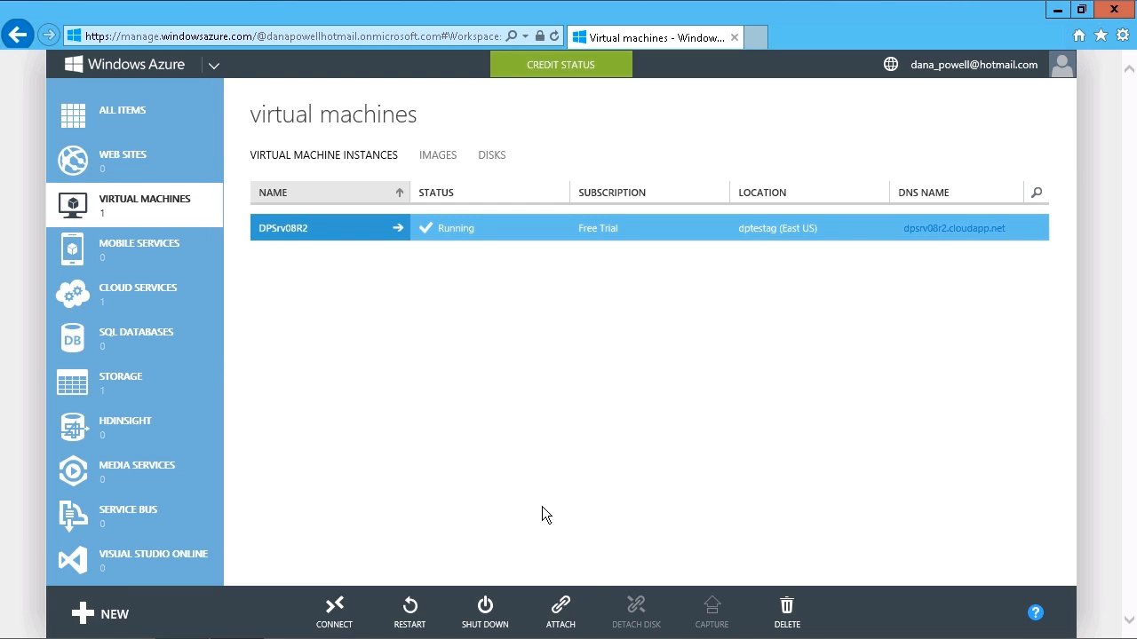
click(568, 627)
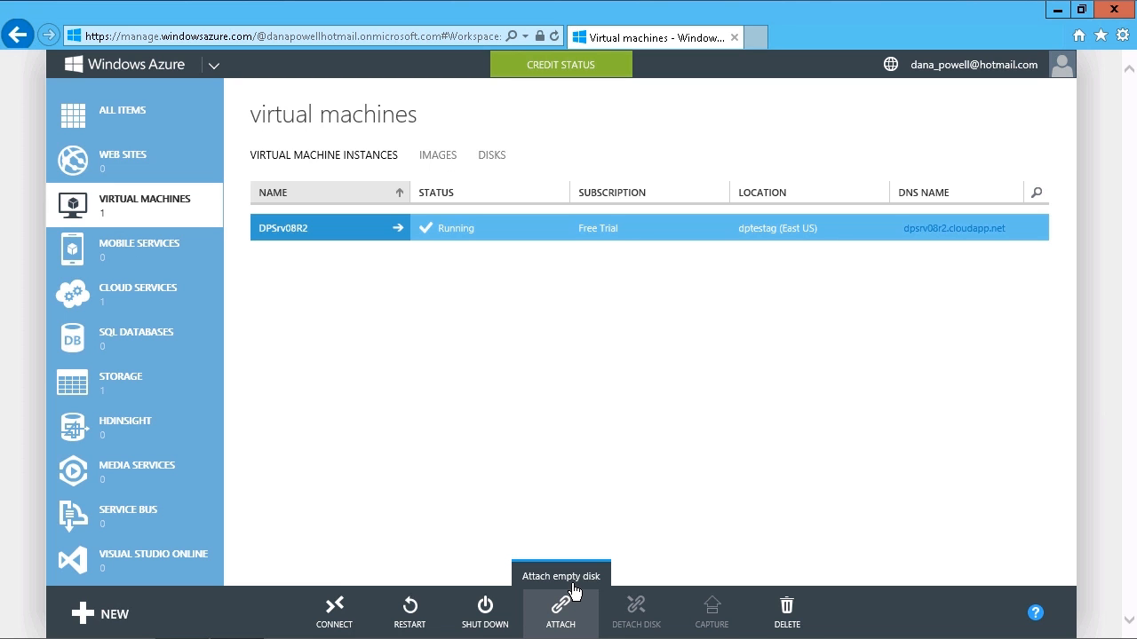
click(572, 584)
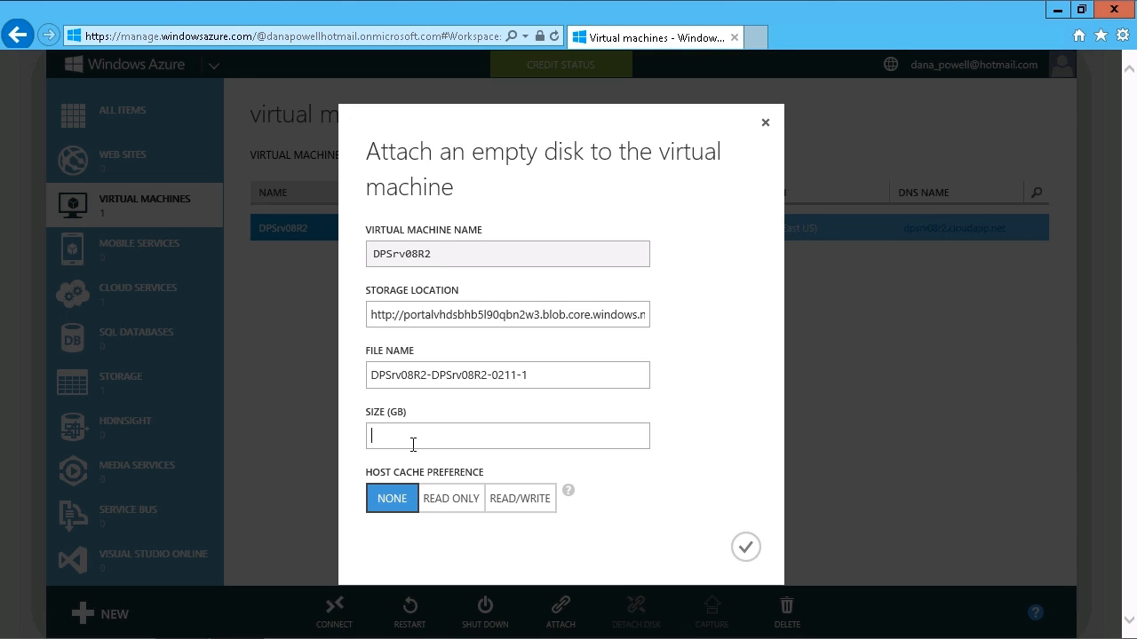
text(10)
click(530, 506)
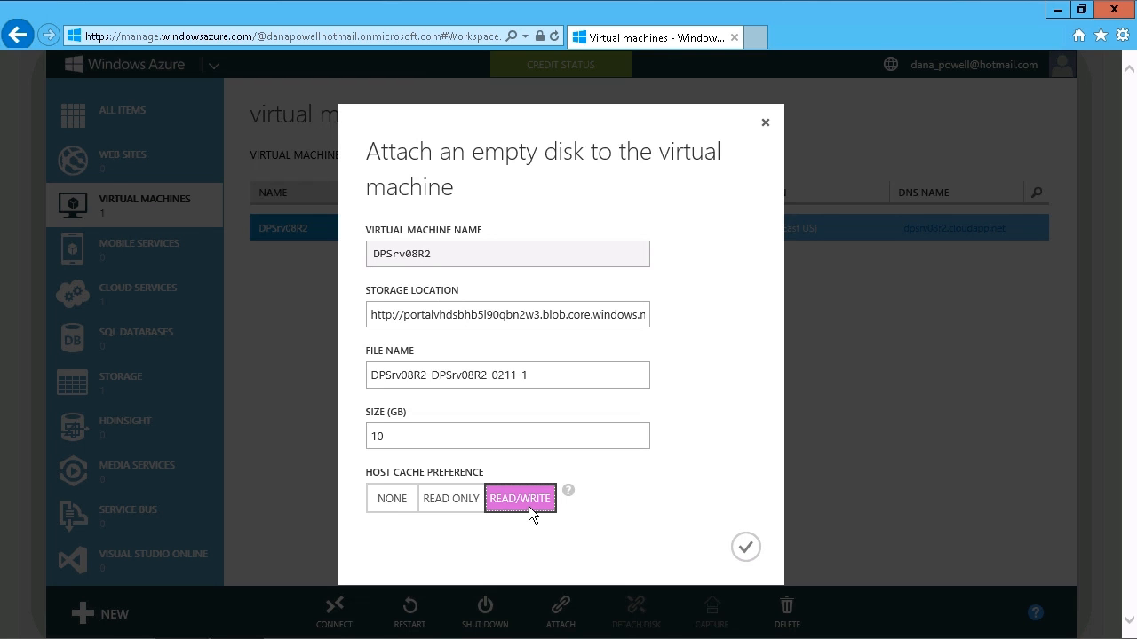
click(399, 509)
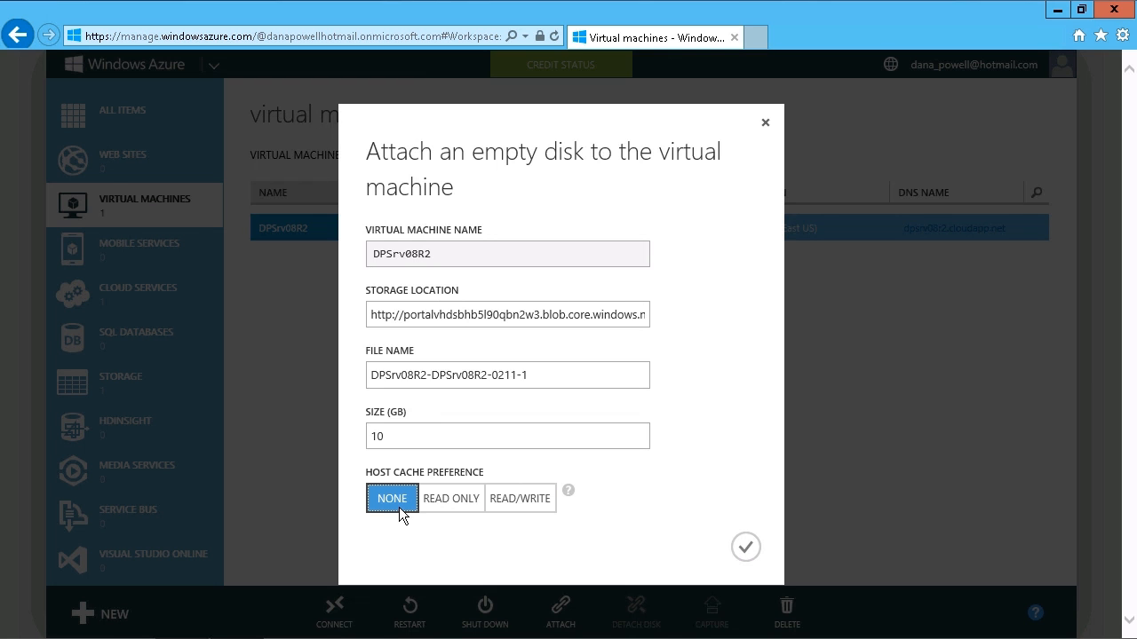
click(753, 555)
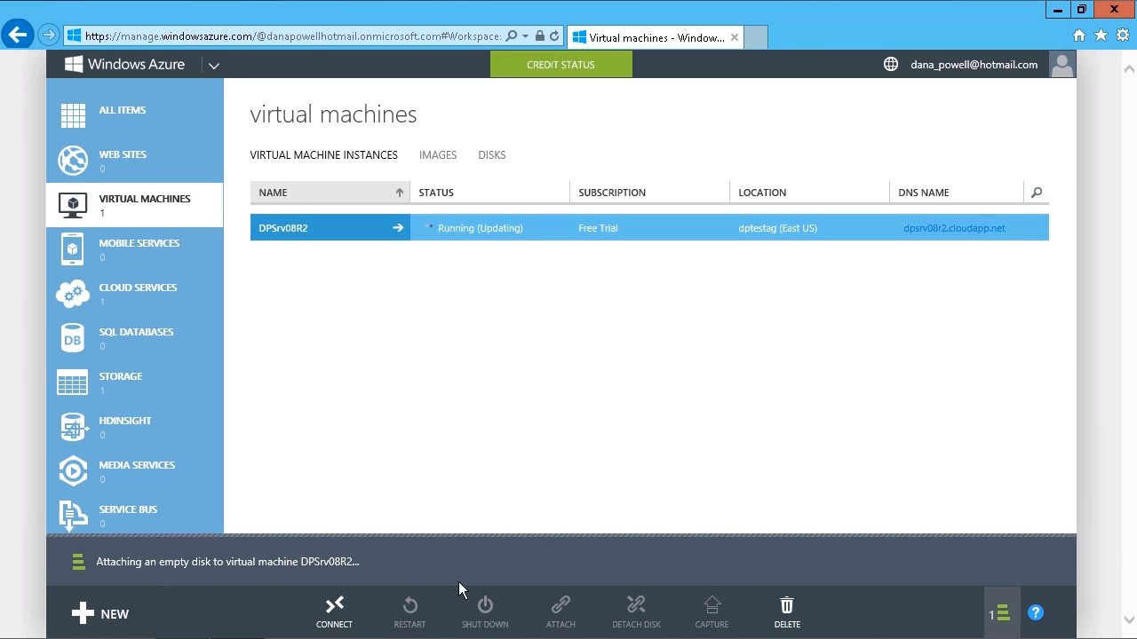
- Check the virtual machine disk list for the newly attached disk and select its entry
mouse_move(270, 638)
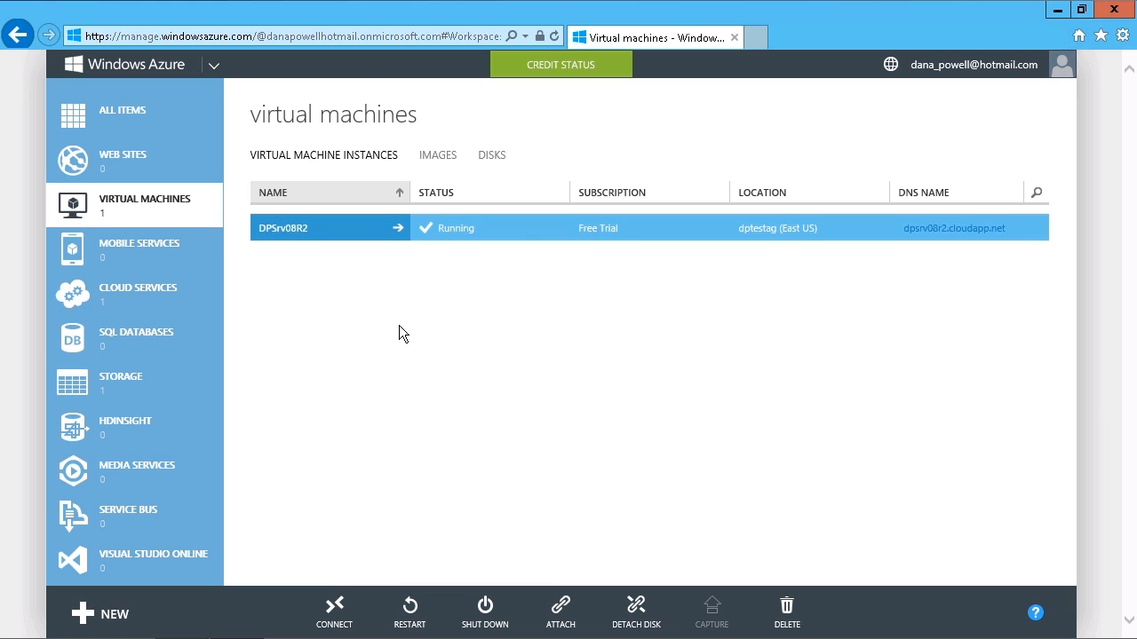
click(497, 160)
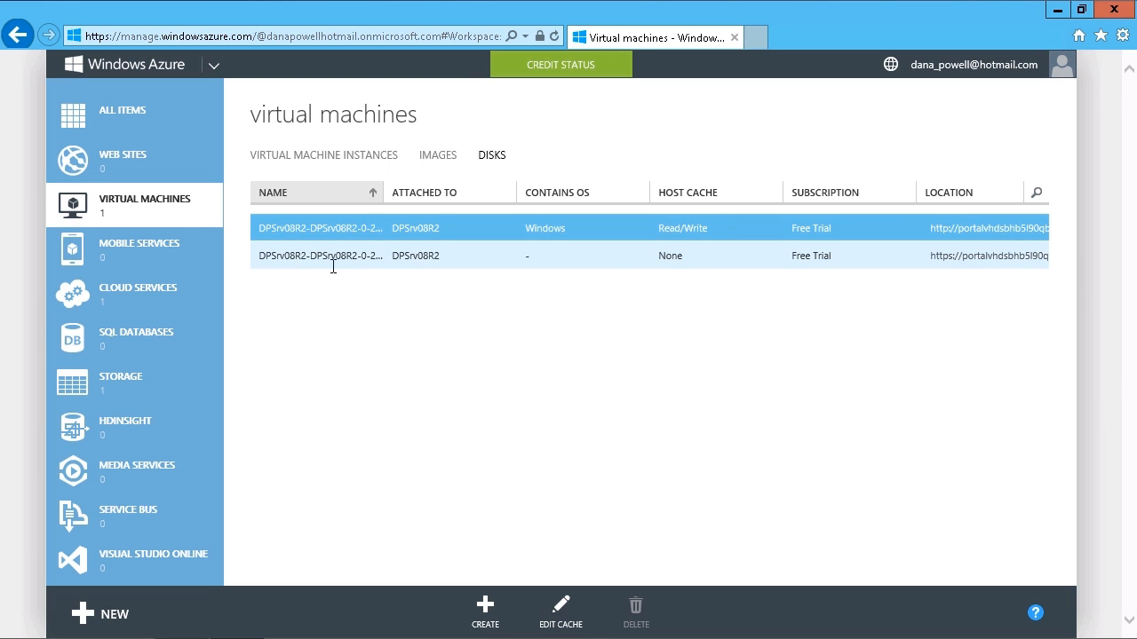
click(366, 265)
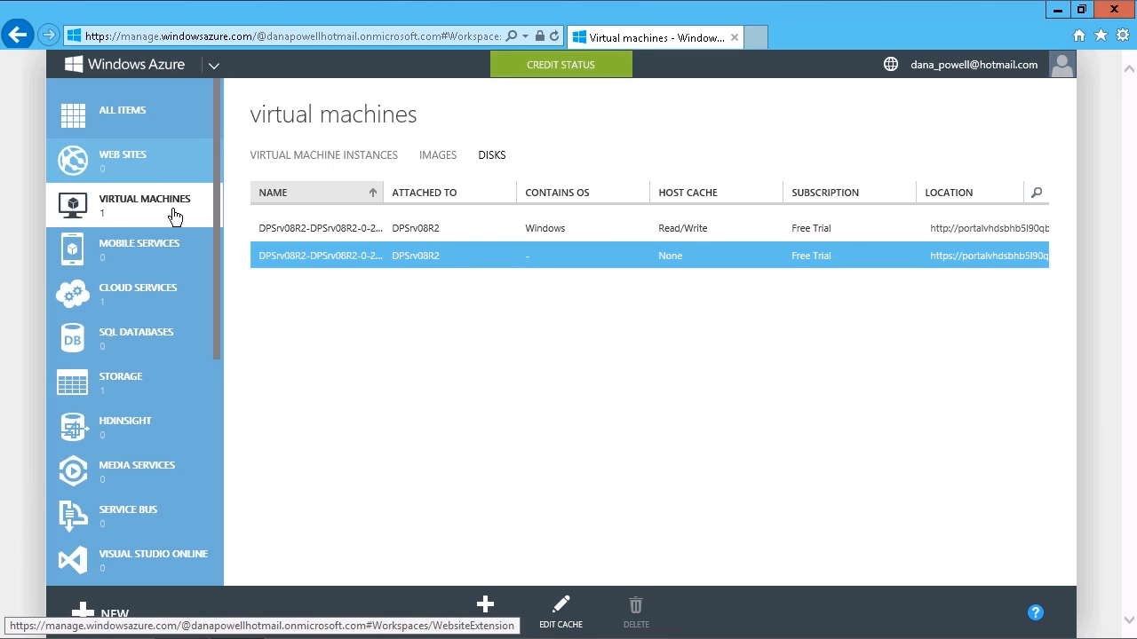
- Connect to the DPSrv08R2 instance over Remote Desktop by opening its RDP file and entering the account password
click(298, 165)
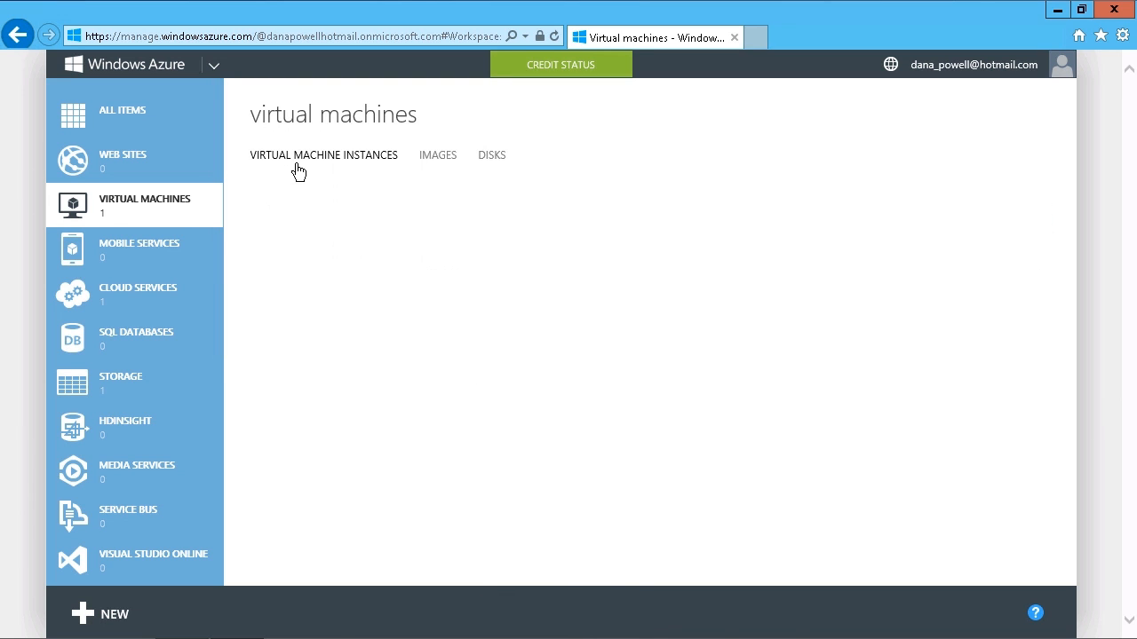
click(336, 613)
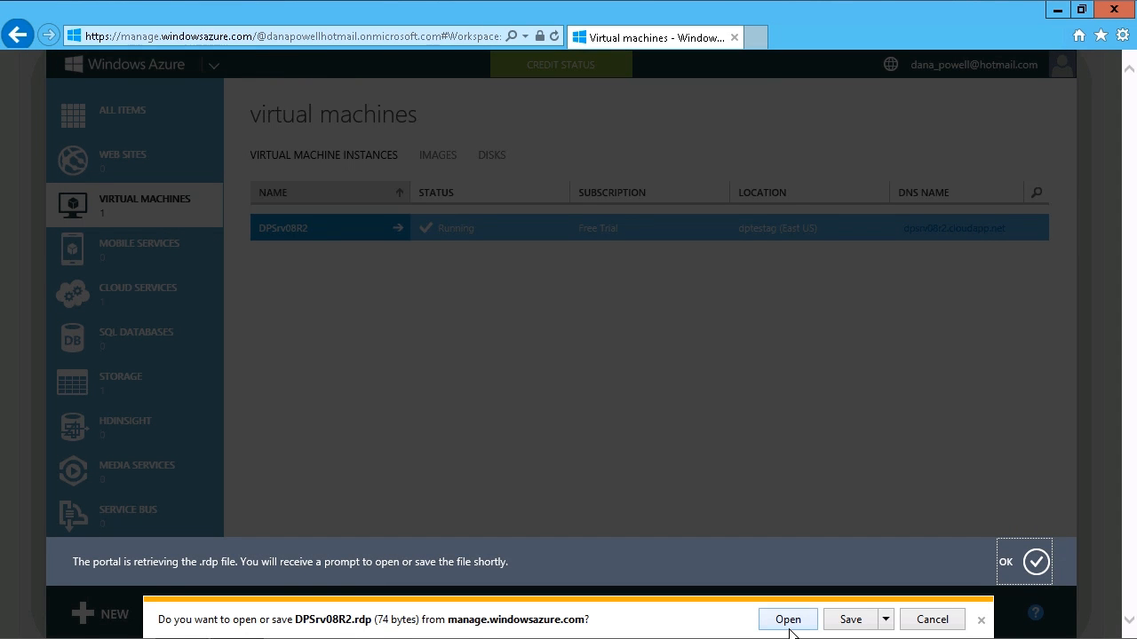
click(787, 620)
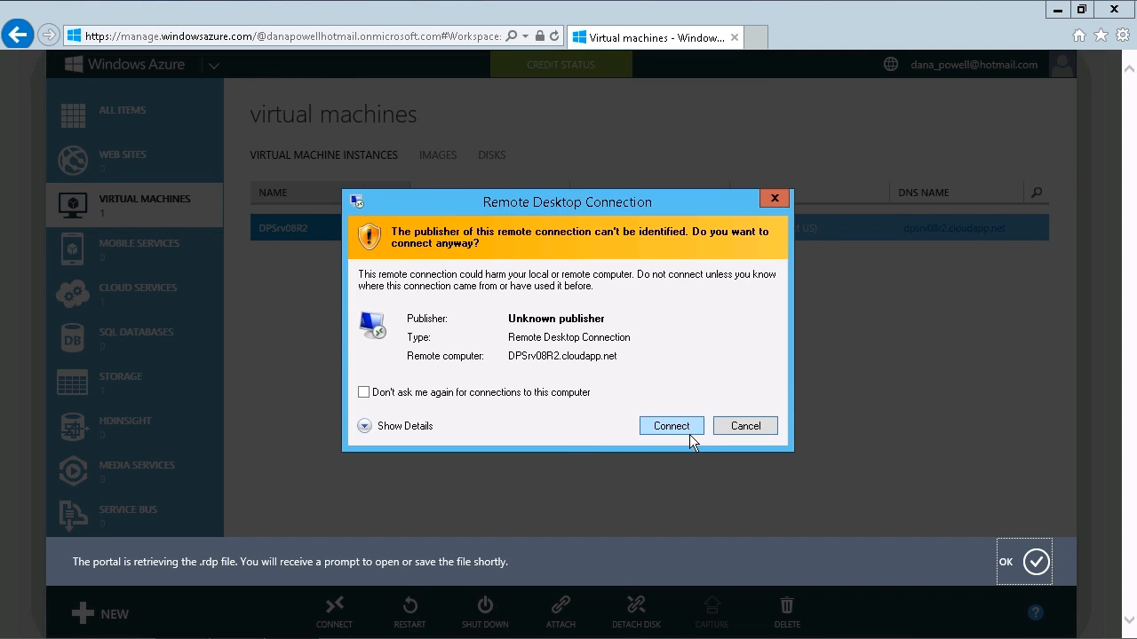
click(681, 432)
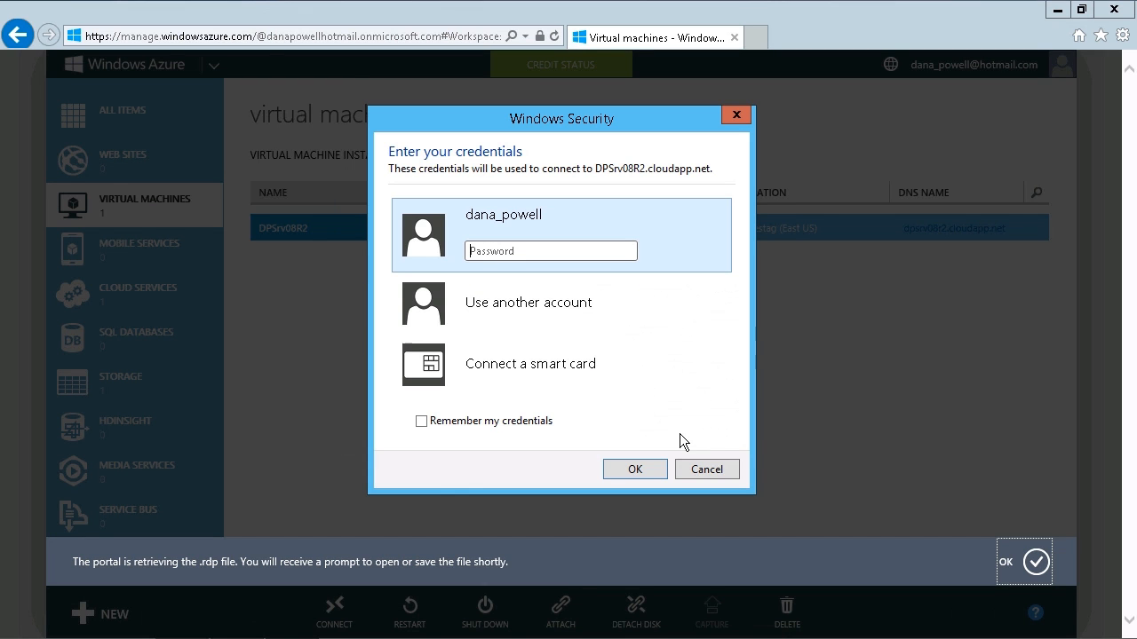
text(*************)
key(Return)
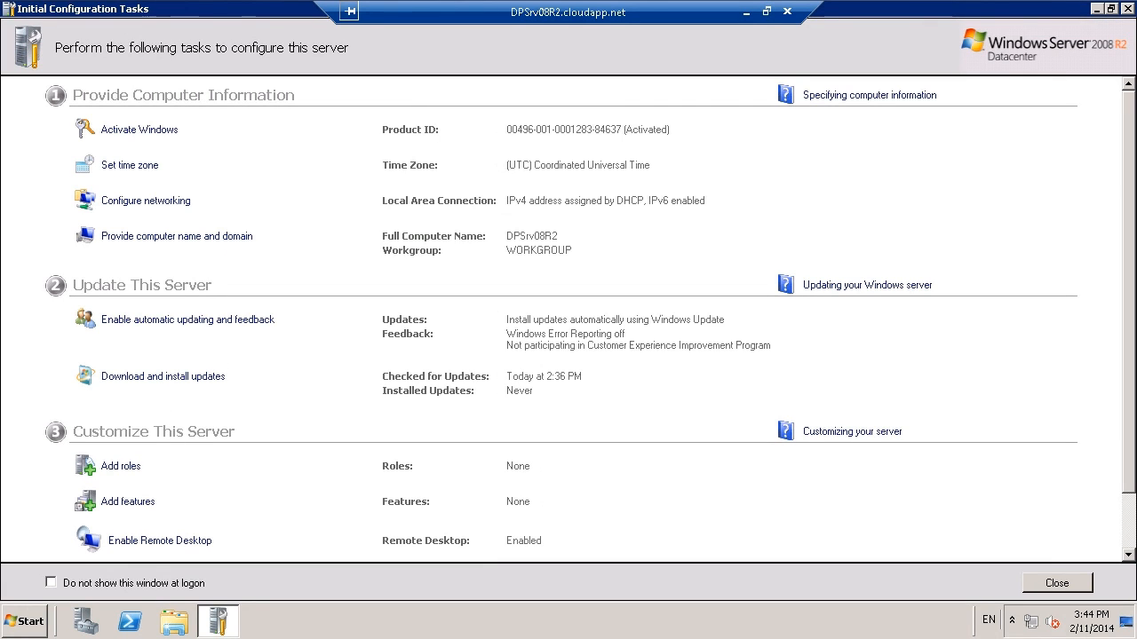
- Dismiss the initial configuration tasks and initialize Disk 2 with the MBR (Master Boot Record) partition style
click(1123, 9)
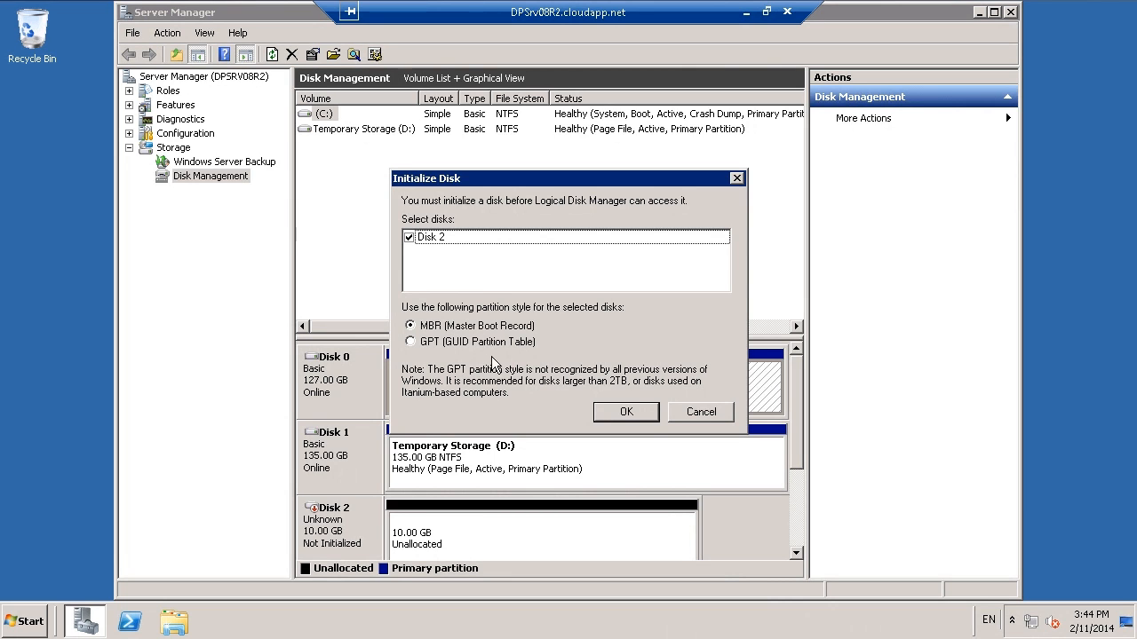
click(642, 414)
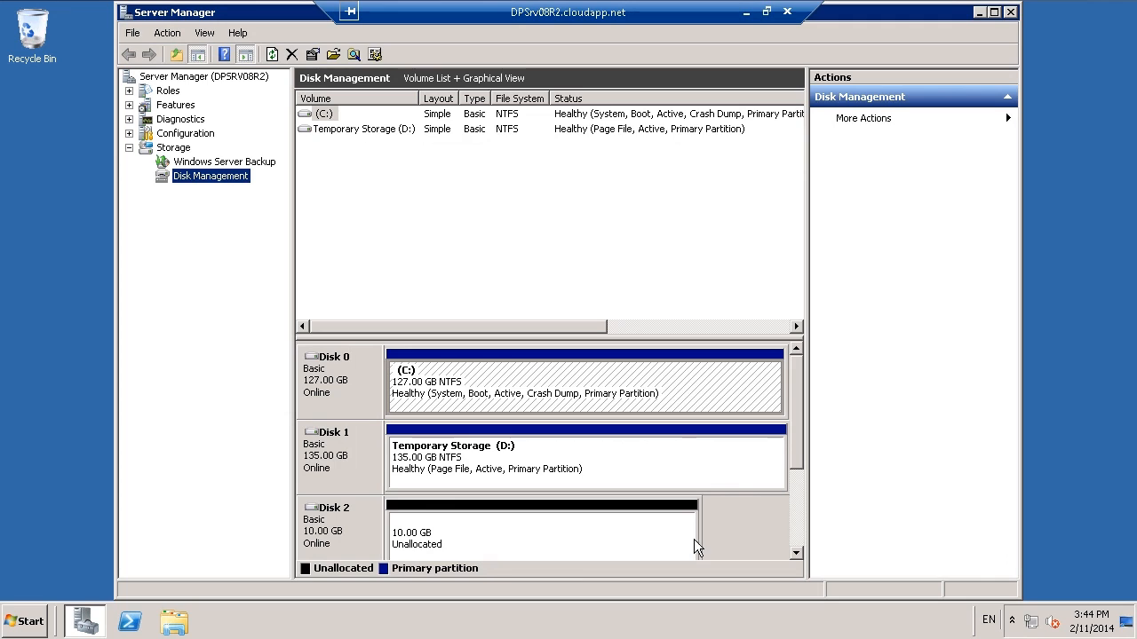
- Create a 10237 MB NTFS simple volume on Disk 2's unallocated space, with drive letter F and the label New Volume
drag(803, 468, 808, 502)
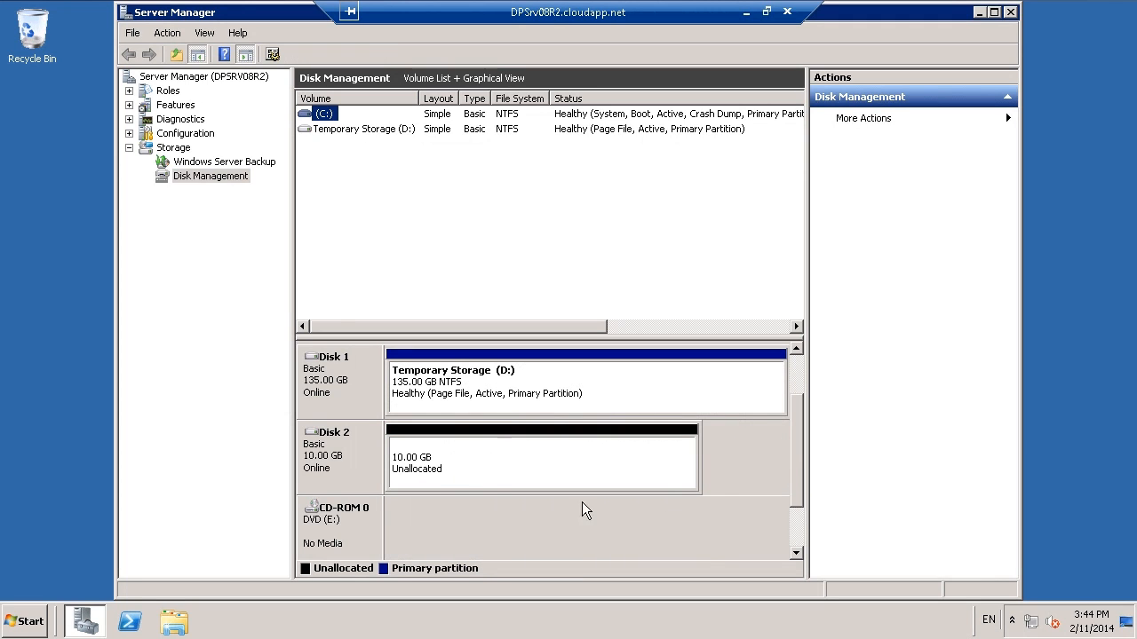
right_click(520, 467)
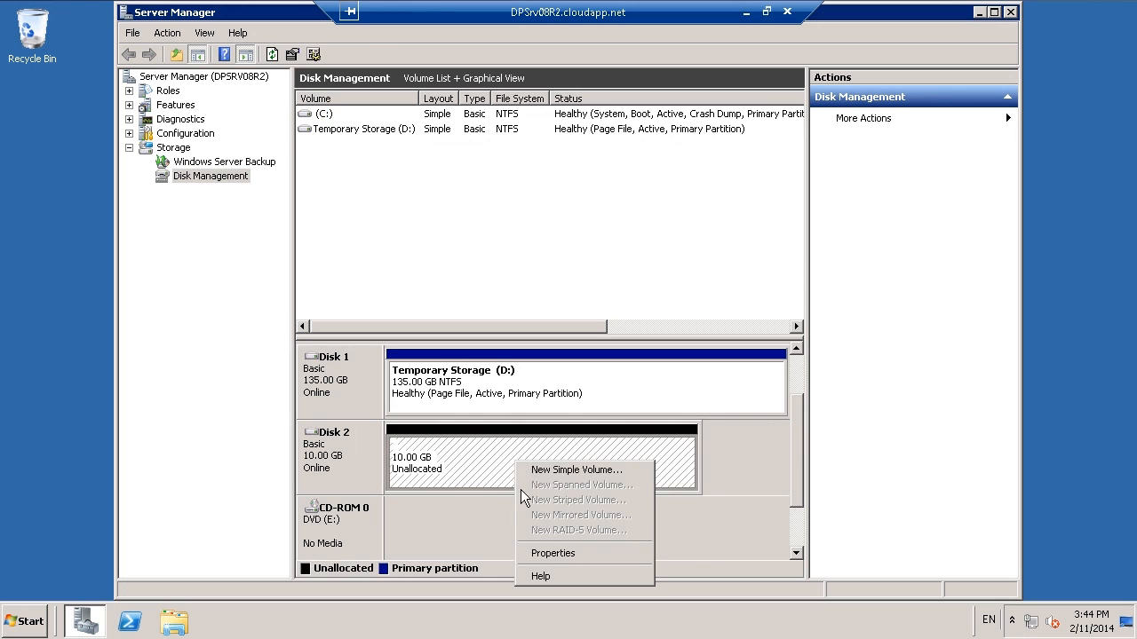
click(586, 473)
click(640, 434)
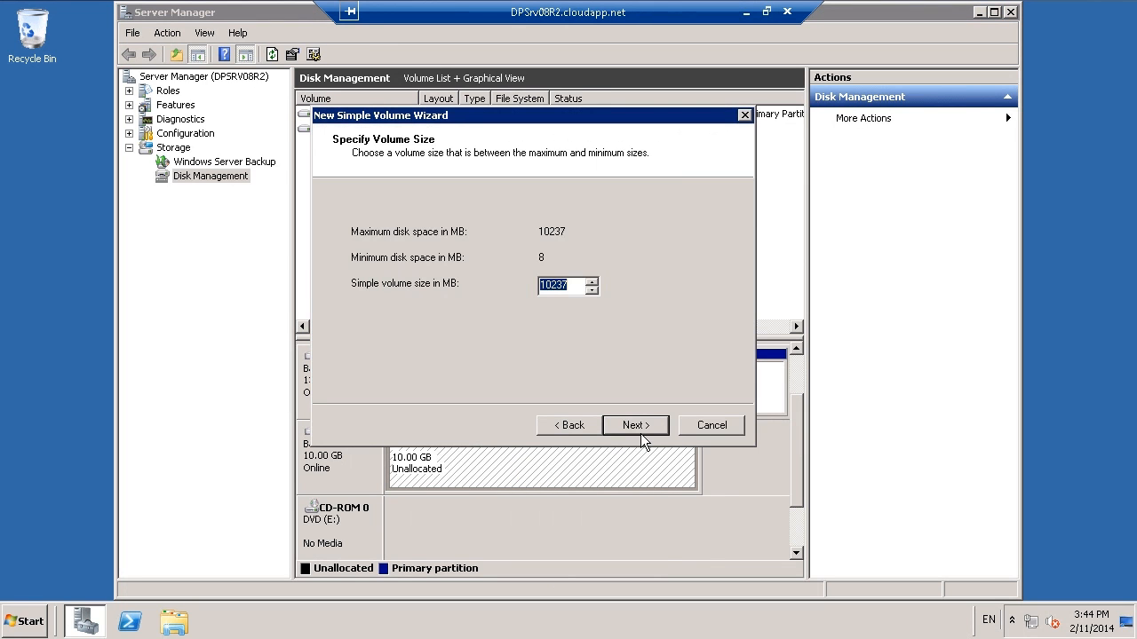
click(657, 432)
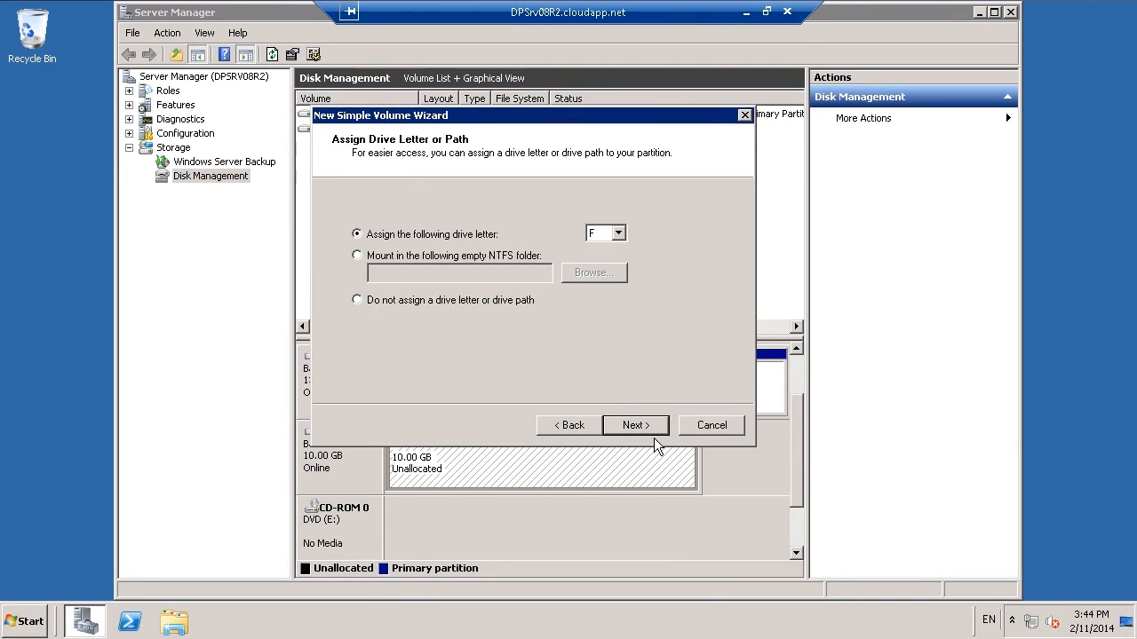
click(641, 430)
click(647, 433)
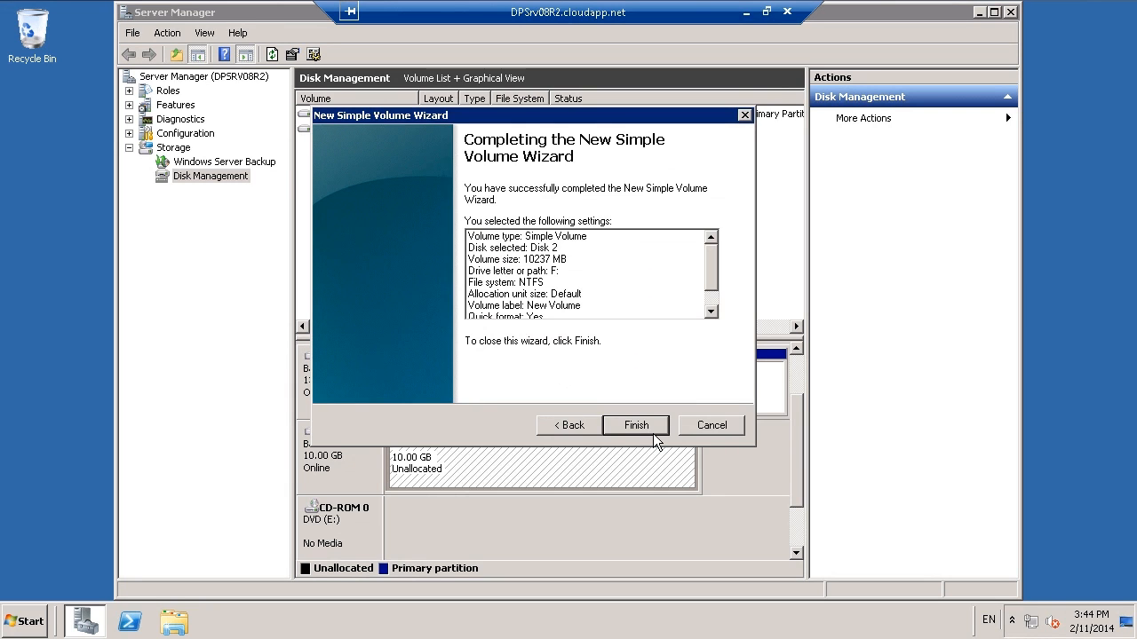
click(653, 433)
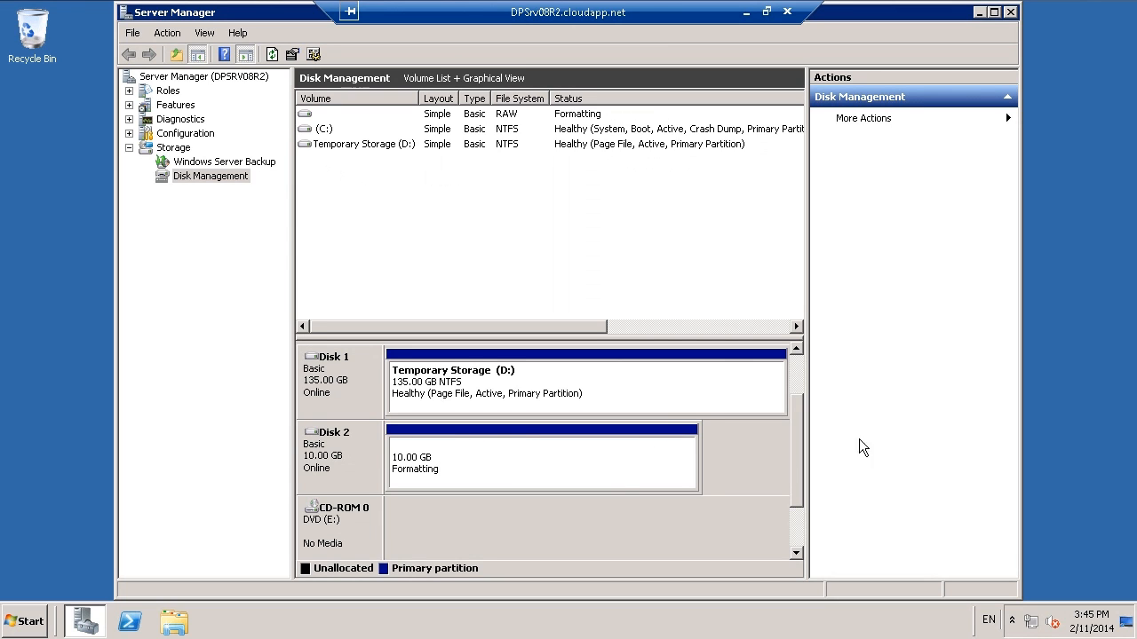
- Review the server's disks and the drives listed under Computer, and return to Disk Management
drag(799, 456, 796, 382)
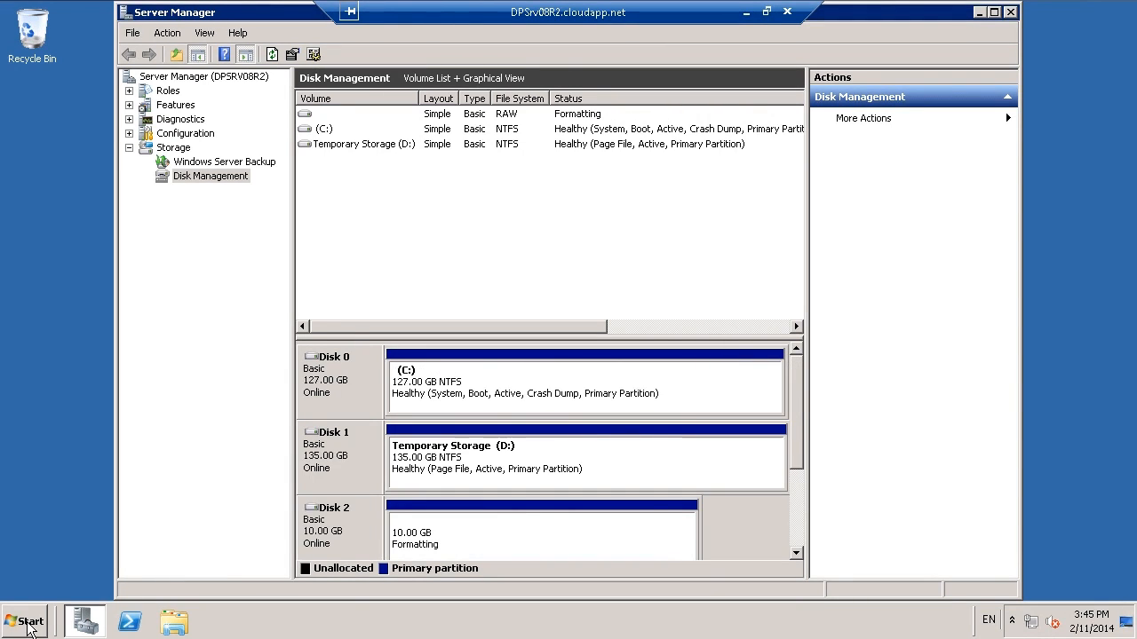
click(32, 627)
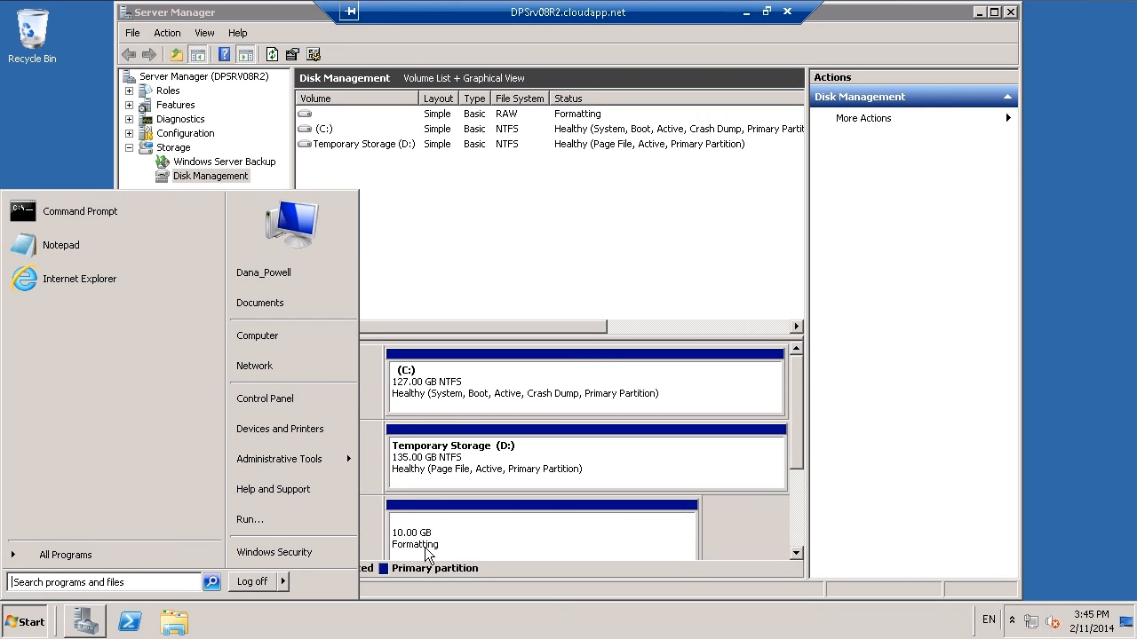
click(303, 346)
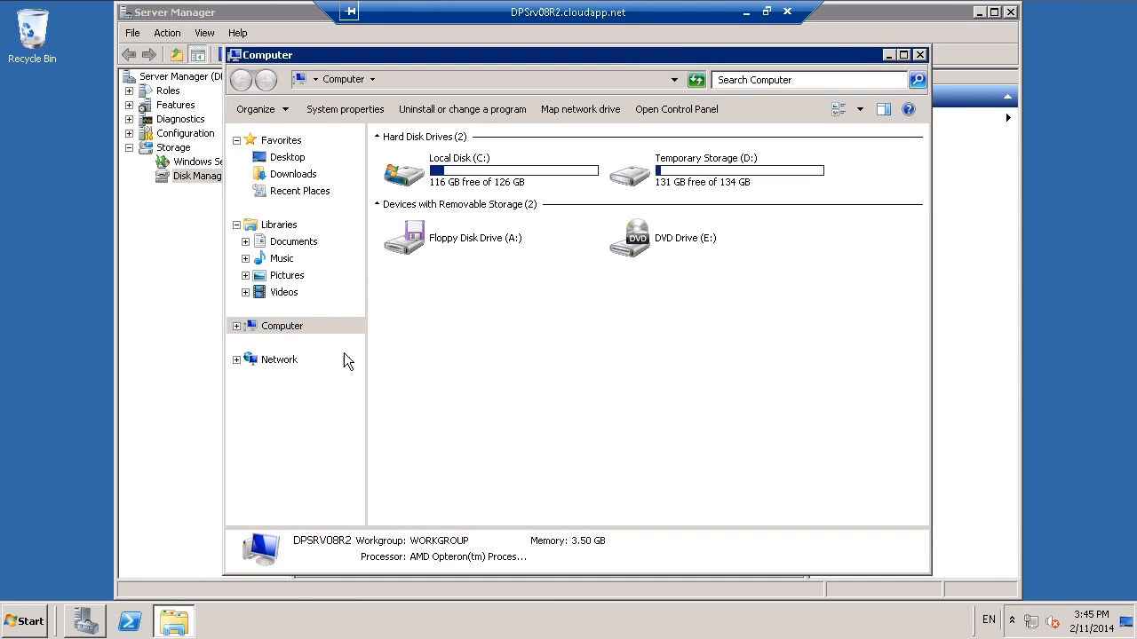
click(888, 55)
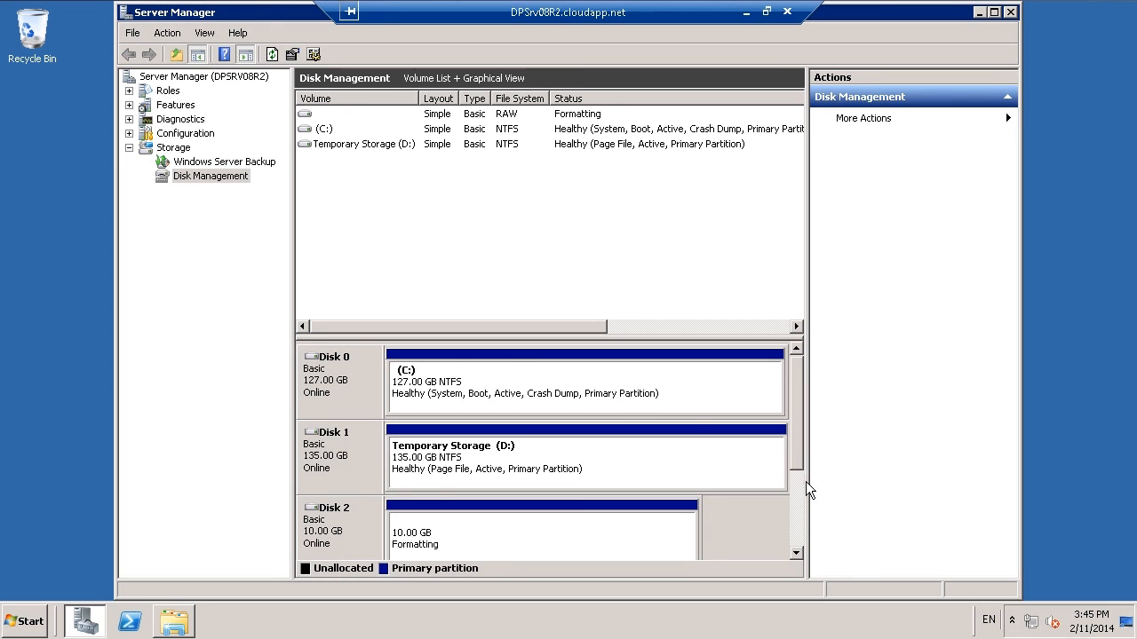
- Check New Volume (F:) in Disk Management and among the Computer drives, and close both windows
scroll(806, 493, down, 2)
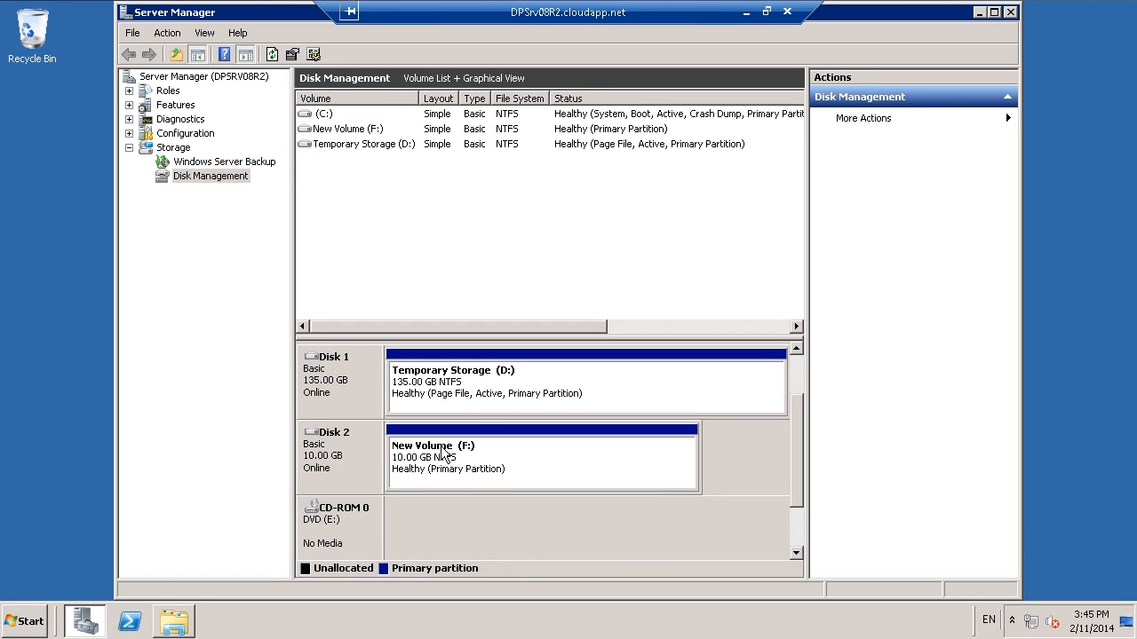
key(super)
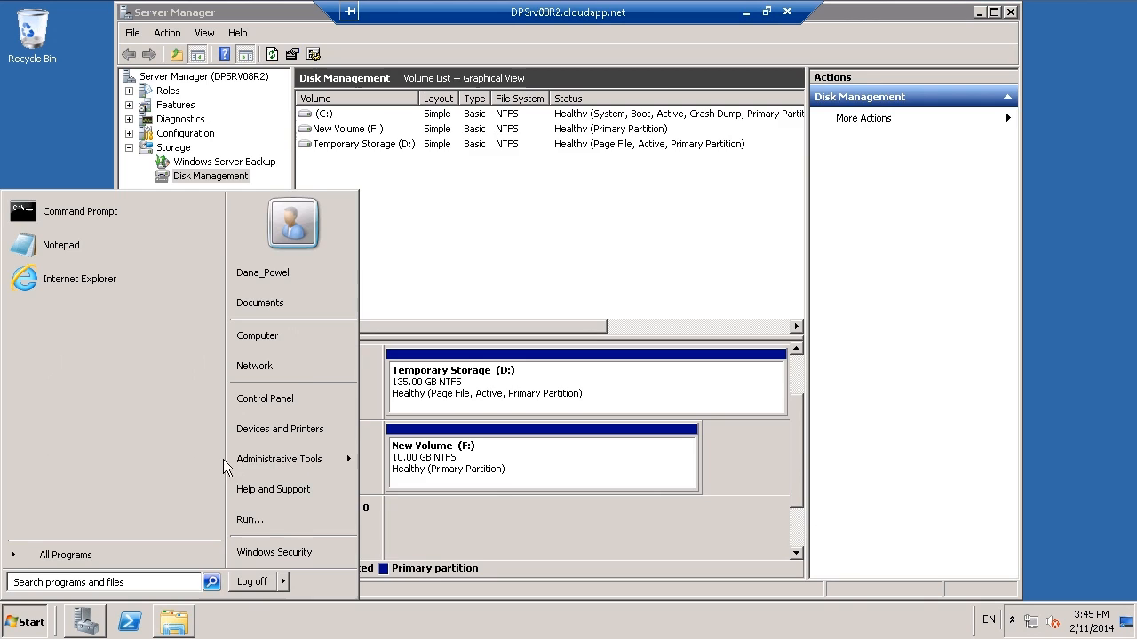
click(299, 337)
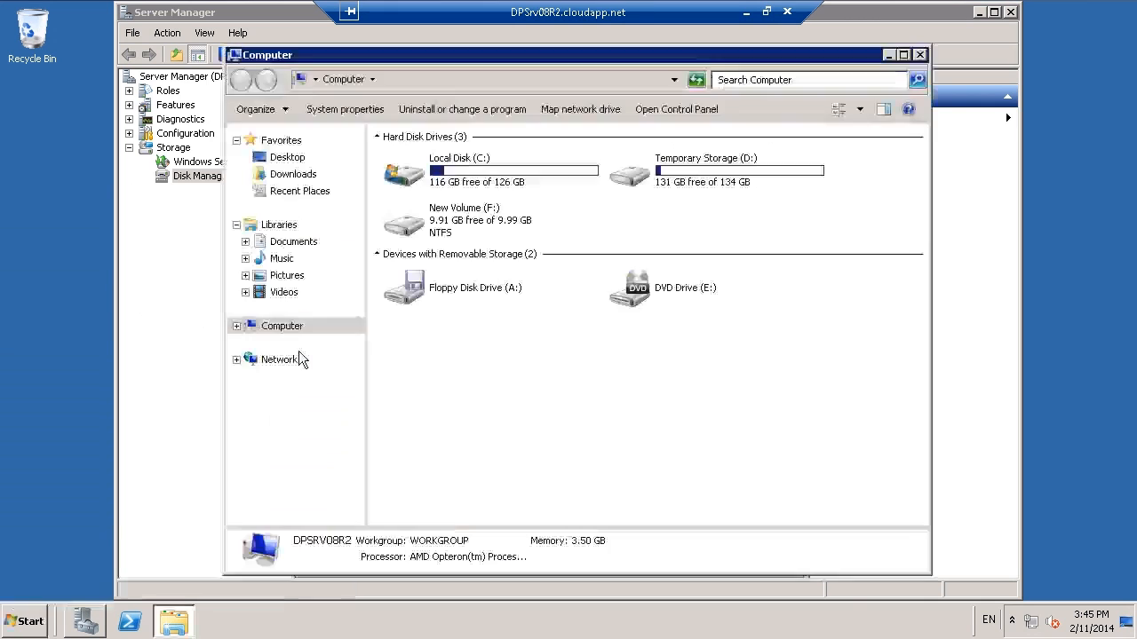
click(484, 231)
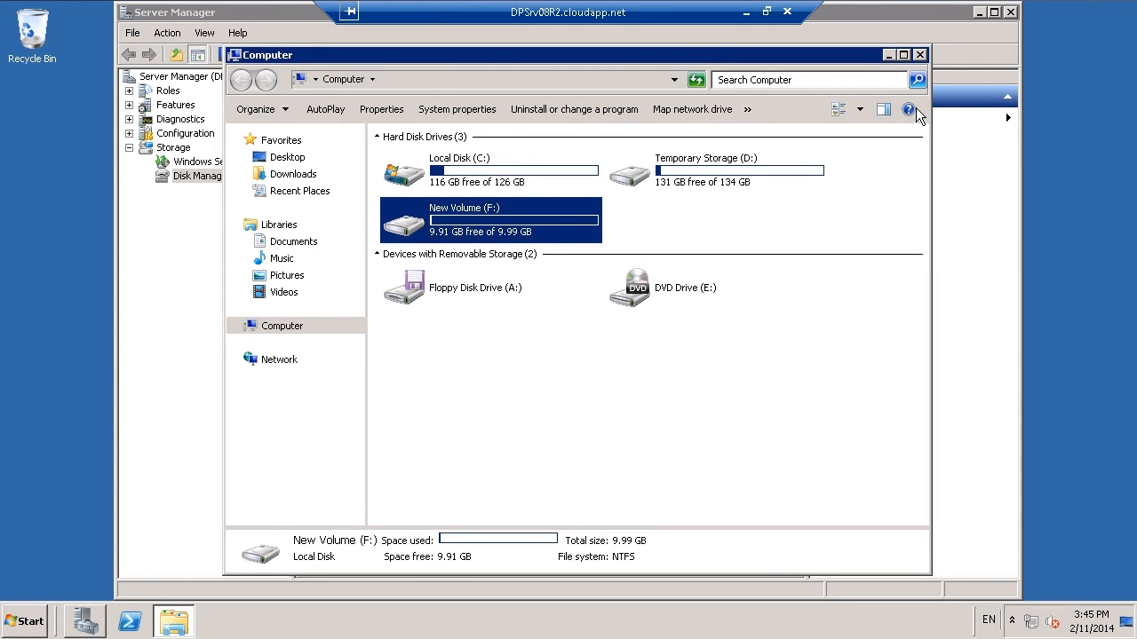
click(920, 55)
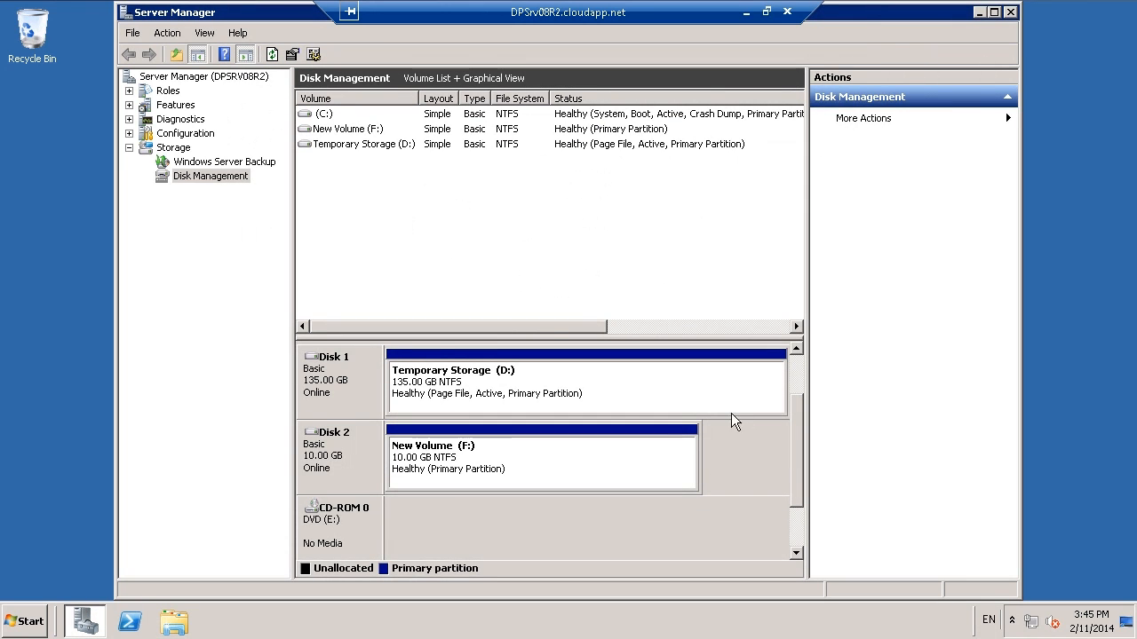
click(1011, 13)
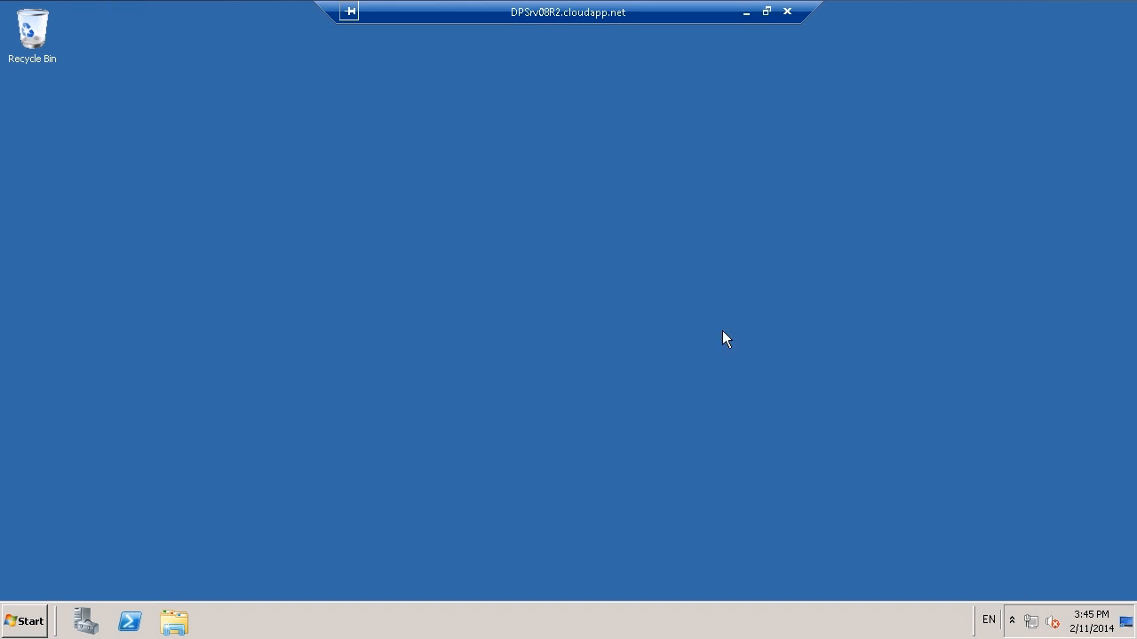